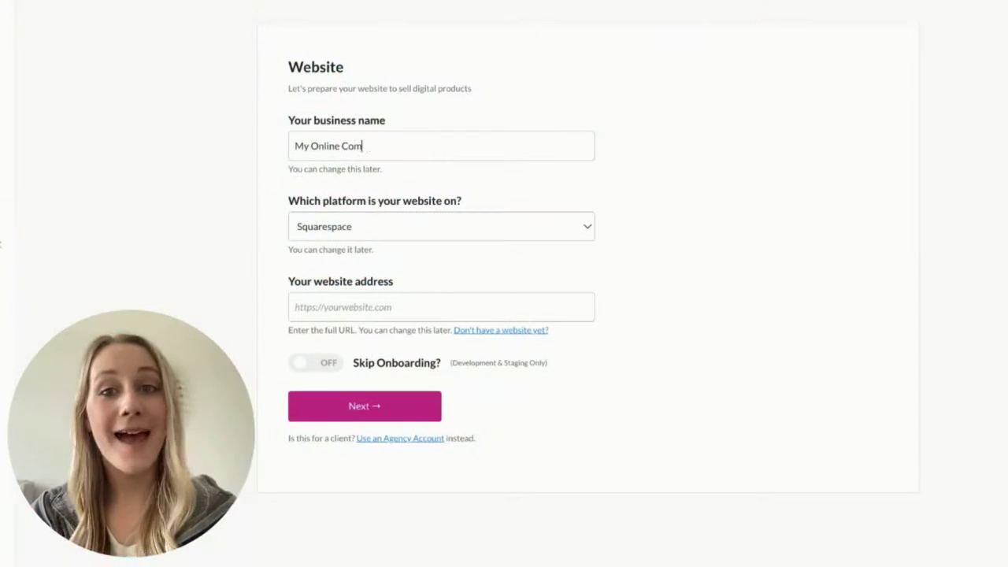
Step: Set the website platform to WordPress and enter the address myonlinecommunity.com
left_click(561, 230)
left_click(457, 315)
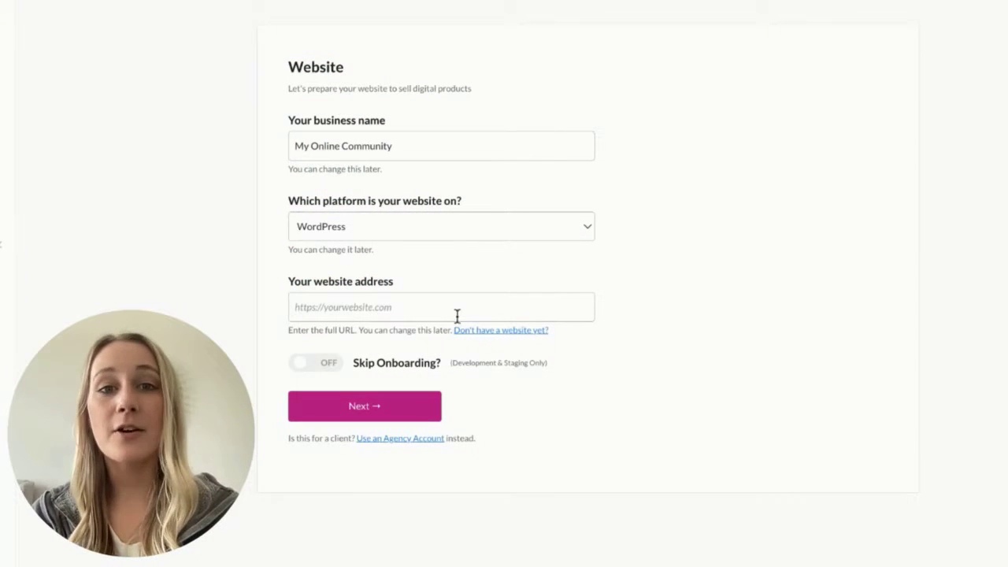
type("myonlinecommunity.com")
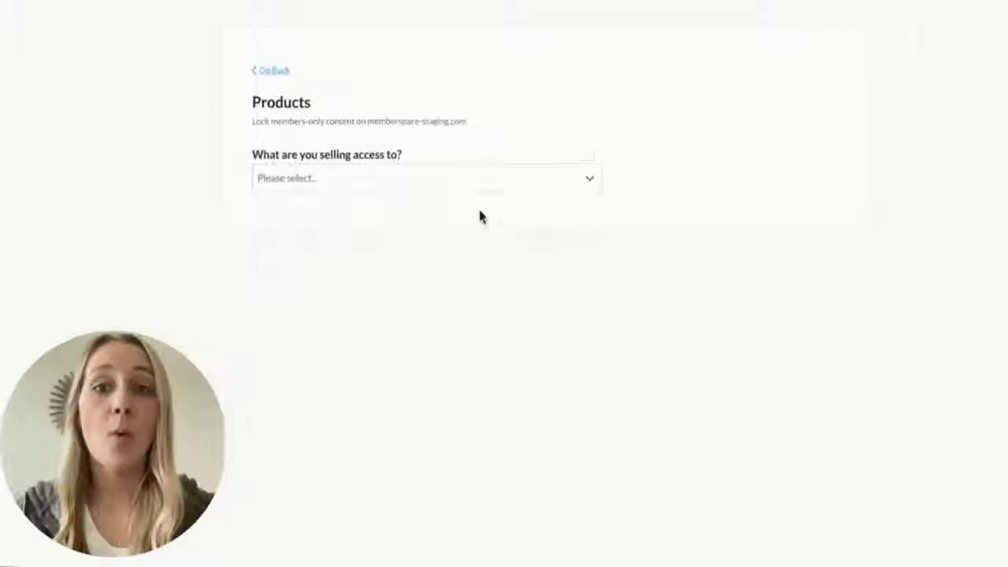
Step: Choose Community as the product type and name the product 'Slack Community'
left_click(470, 187)
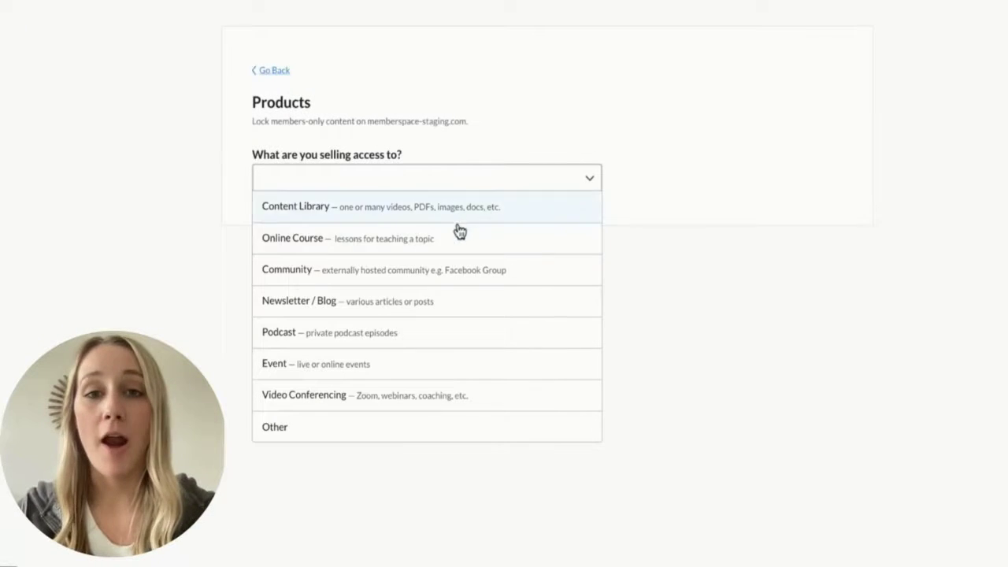
left_click(448, 273)
left_click(392, 246)
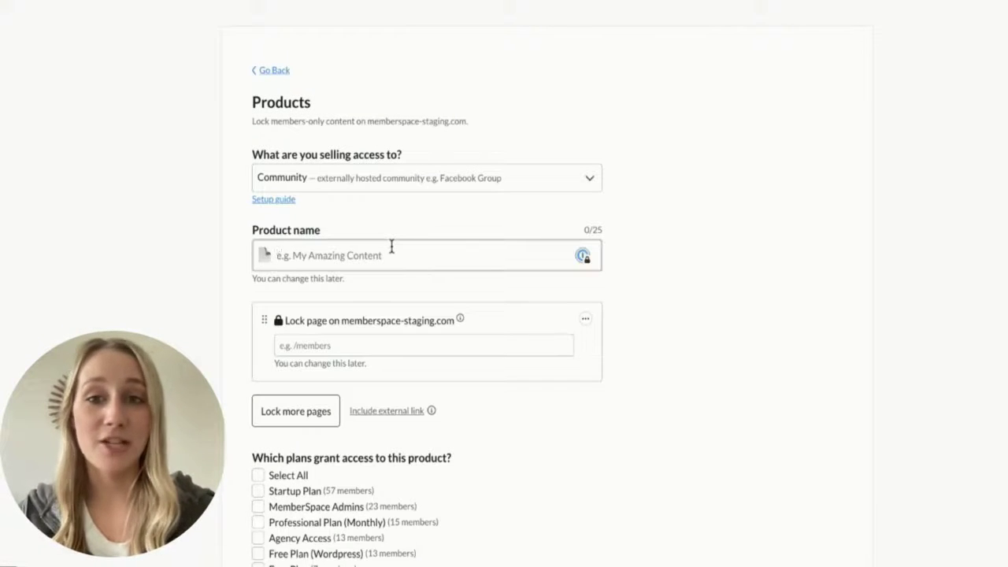
type("Slack Community")
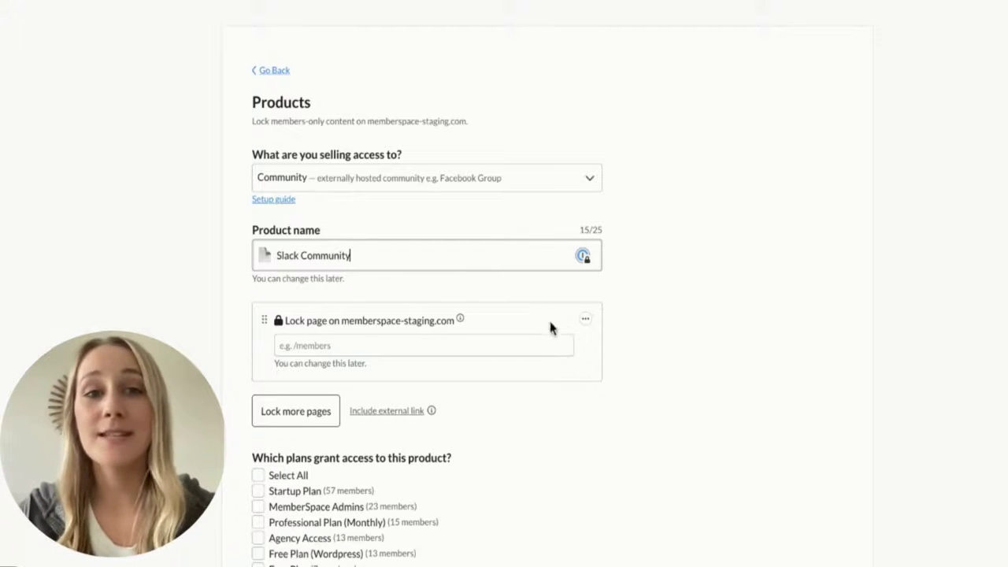
Step: Add an external link to yourcommunity.slack.com and delete the locked-page entry
left_click(389, 416)
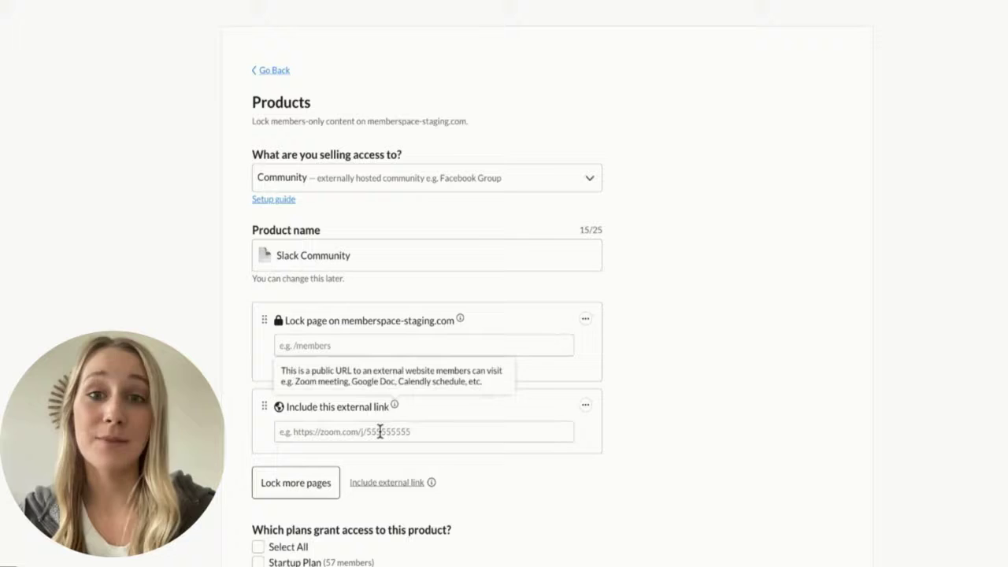
left_click(378, 432)
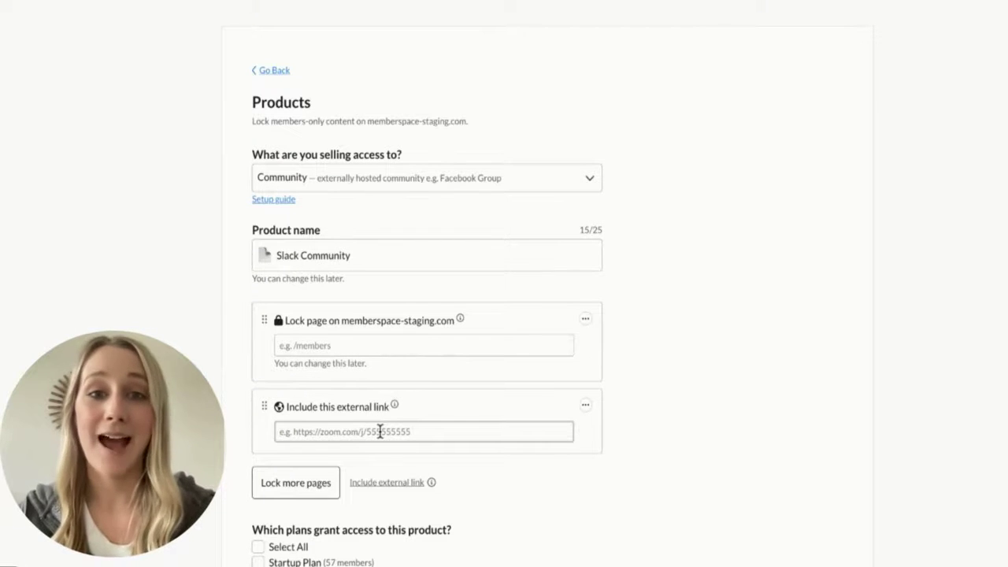
type("yourcommunity.slack.com")
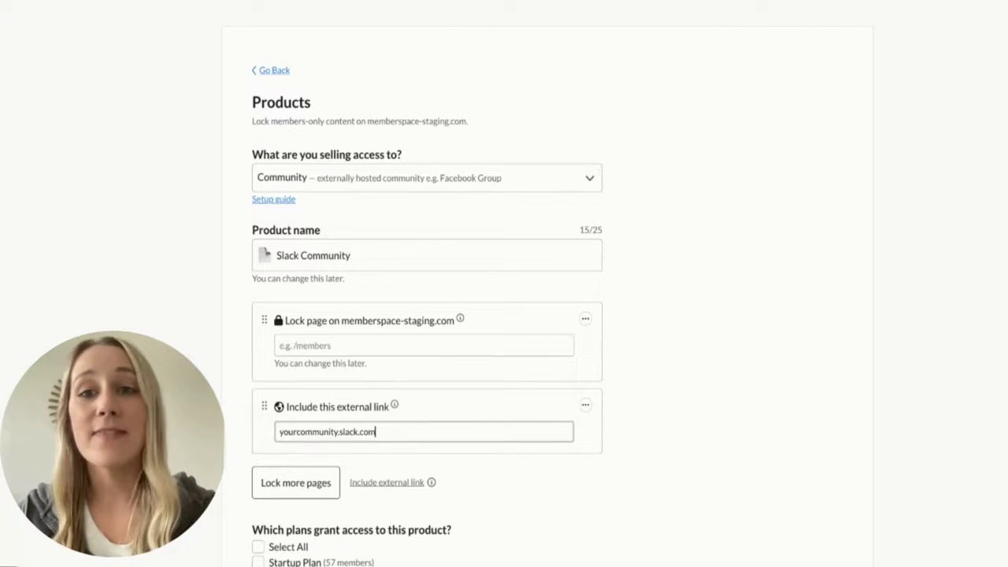
left_click(585, 319)
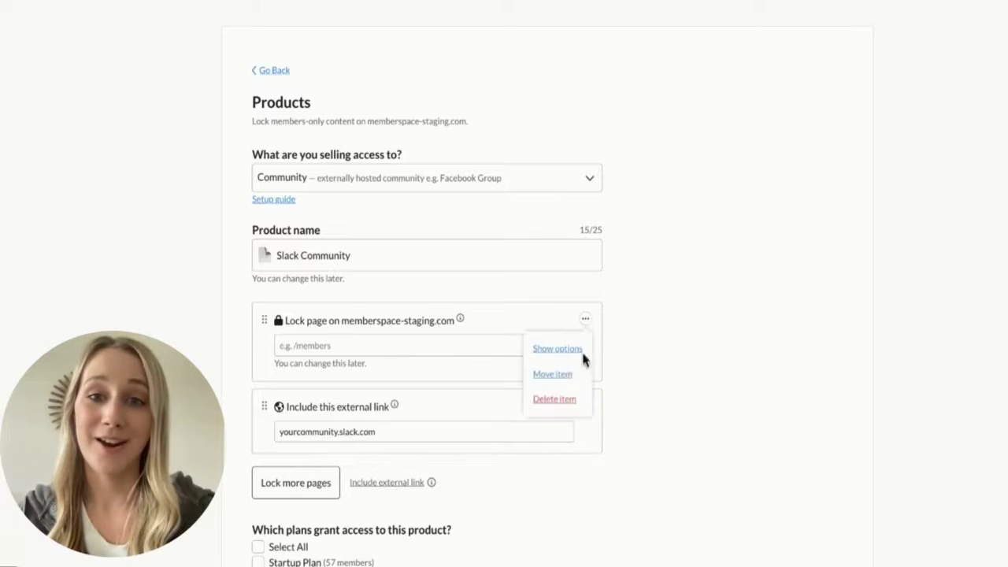
left_click(554, 398)
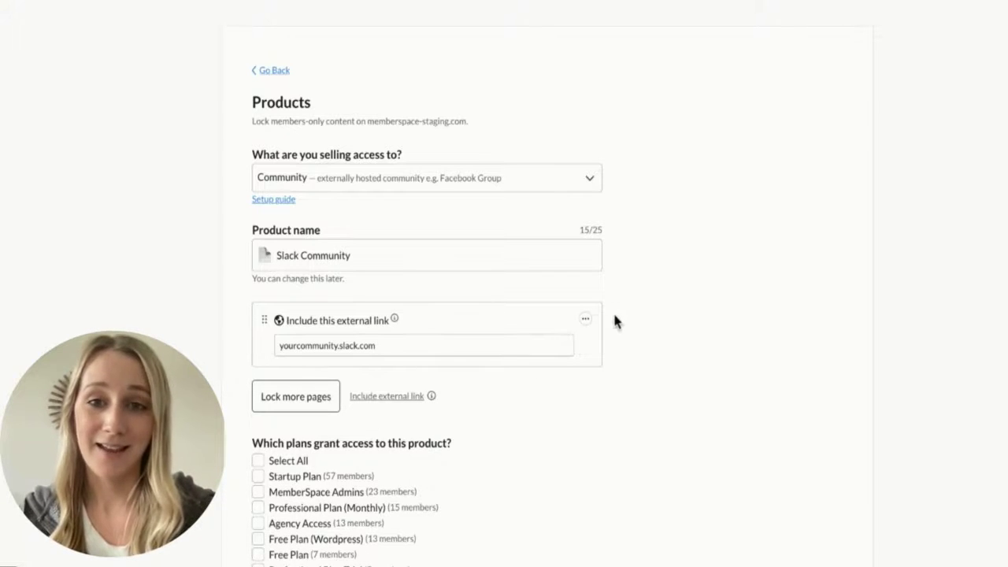
Step: Change the external link's title to 'Slack Community' in its link options
left_click(587, 323)
left_click(570, 352)
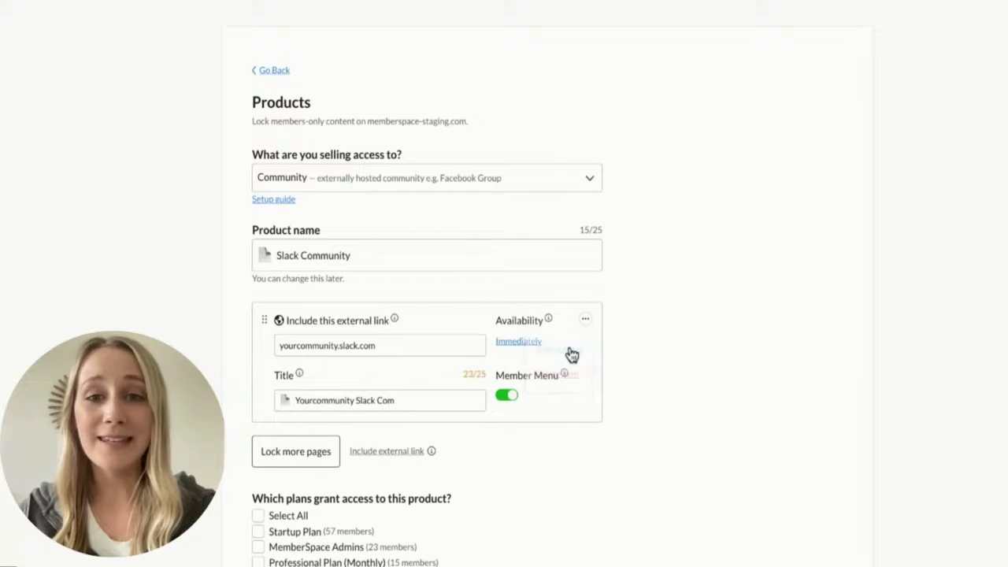
left_click_drag(402, 400, 296, 400)
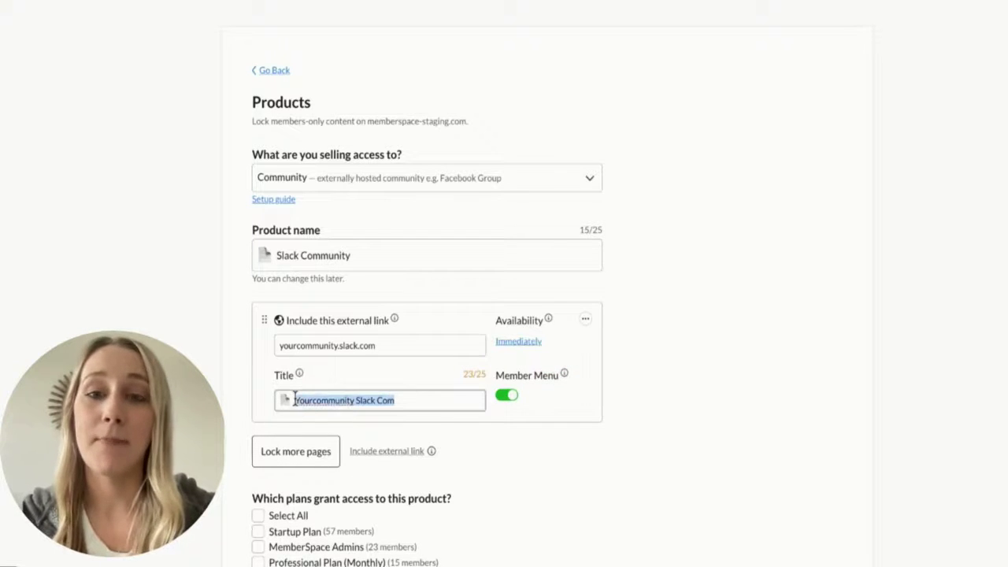
type("Slack Community")
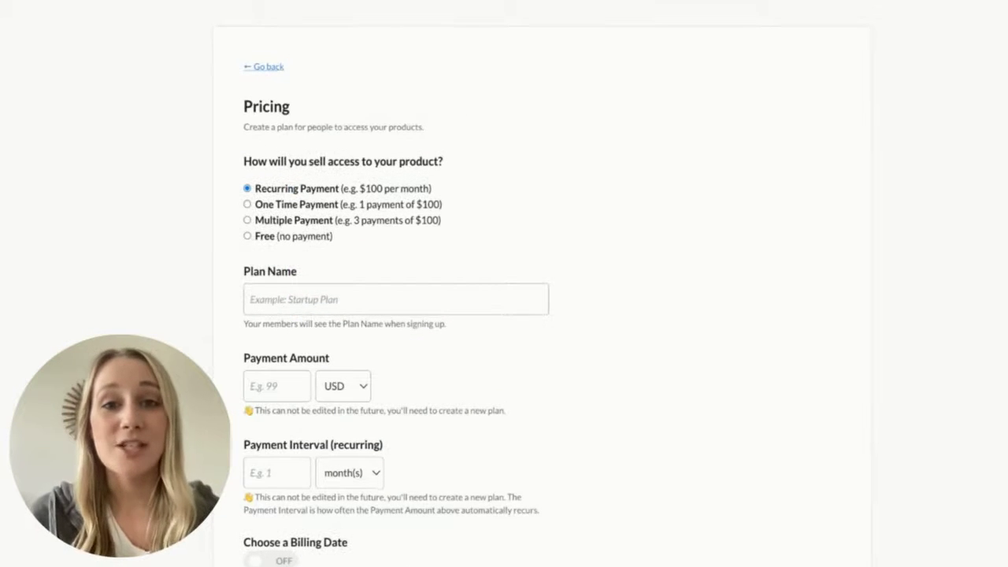
Step: Name the plan 'Slack Community', charge 20 USD every 1 month, and enable a billing date
left_click(371, 297)
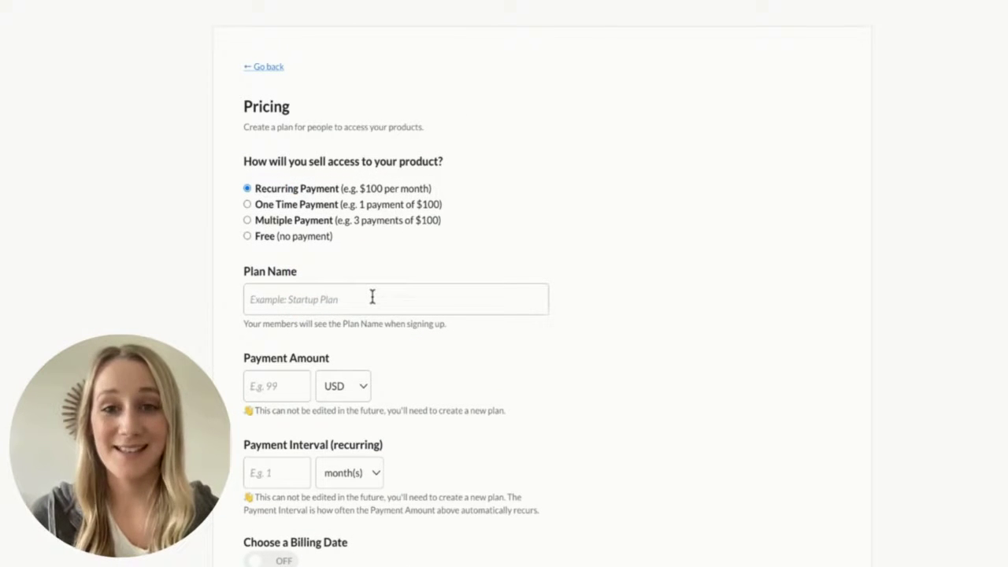
type("S")
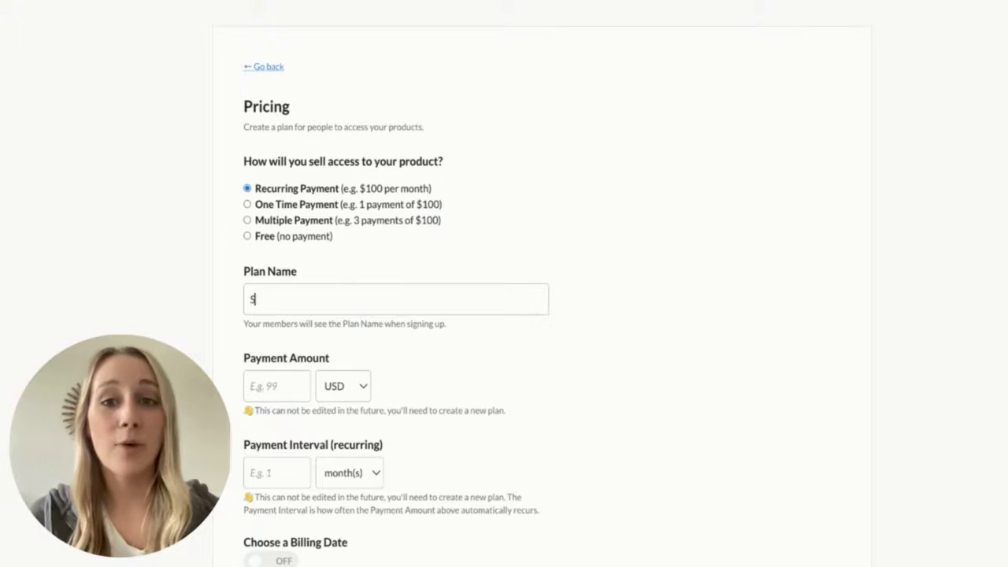
type("lack Community")
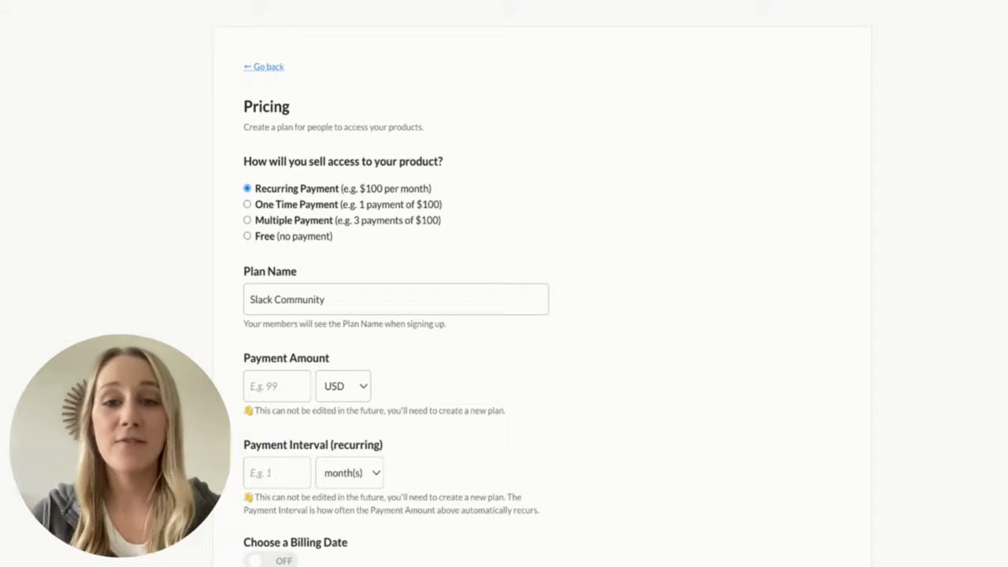
scroll(540, 315, "down", 1)
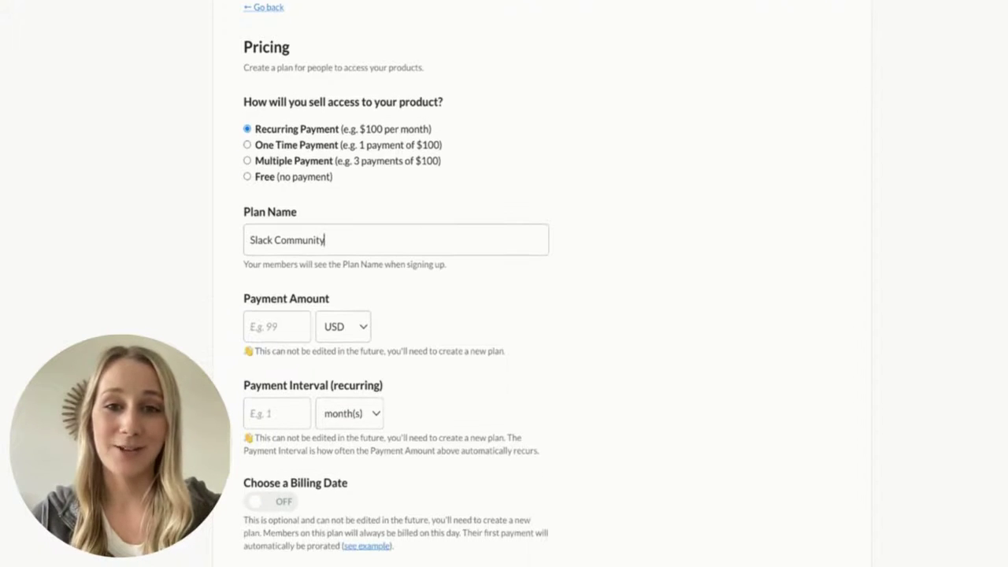
left_click(267, 323)
type("20")
left_click(267, 406)
type("1")
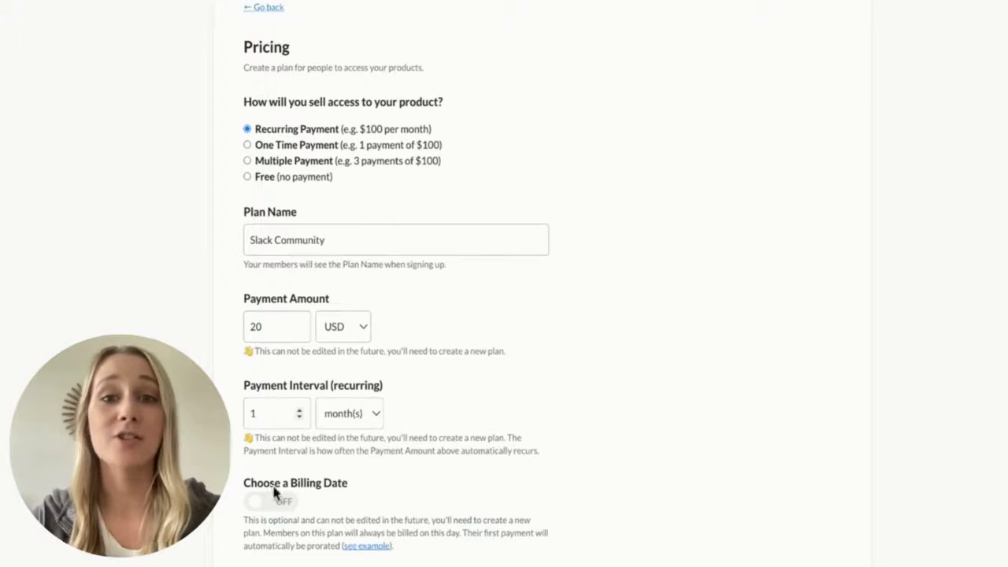
left_click(275, 497)
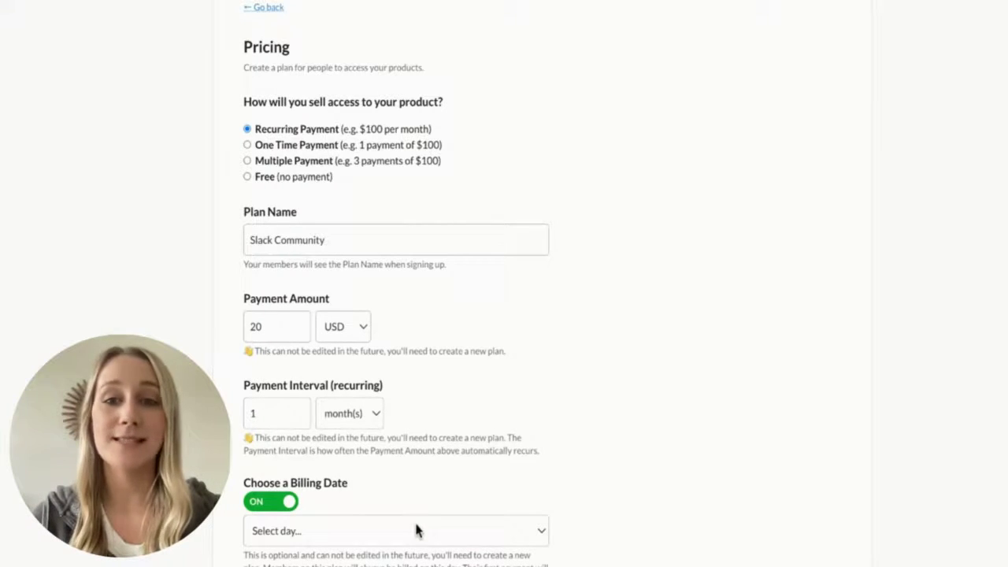
Step: Set the plan's billing date to day 1 of the month
left_click(416, 531)
left_click(408, 551)
scroll(408, 552, "down", 12)
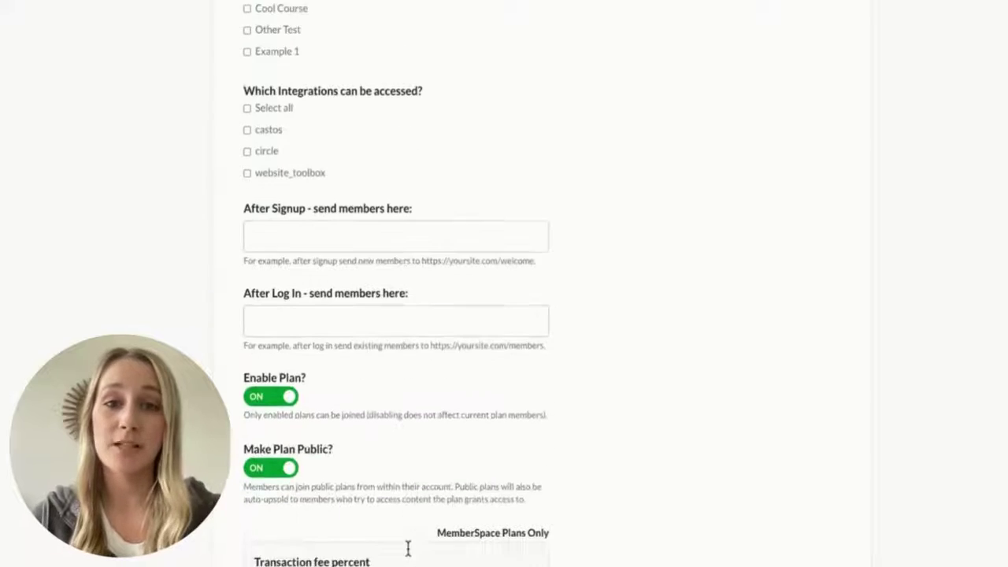
scroll(408, 549, "down", 2)
Step: Redirect members to yourcommunity.slack.com after signup and after login
left_click(381, 175)
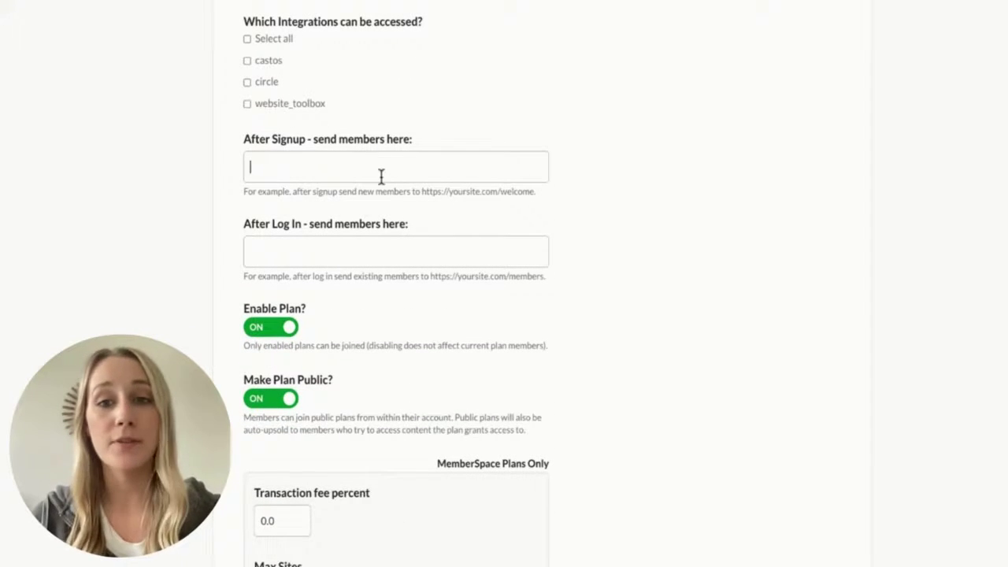
type("yourcommunity.slack.com")
left_click(381, 239)
type("yourcommunity.slack.com")
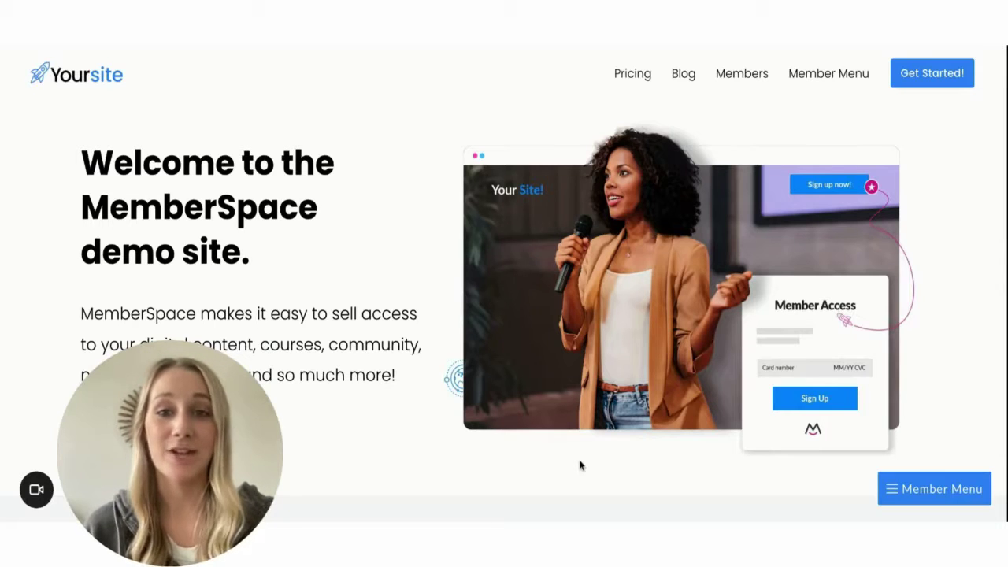
Step: Open the floating Member Menu at the bottom right of the demo site
left_click(949, 498)
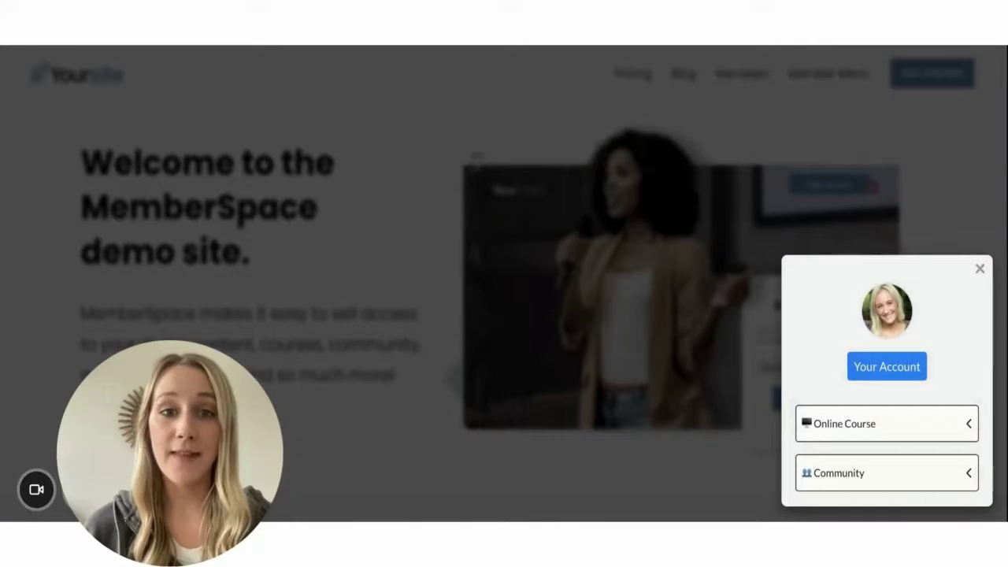